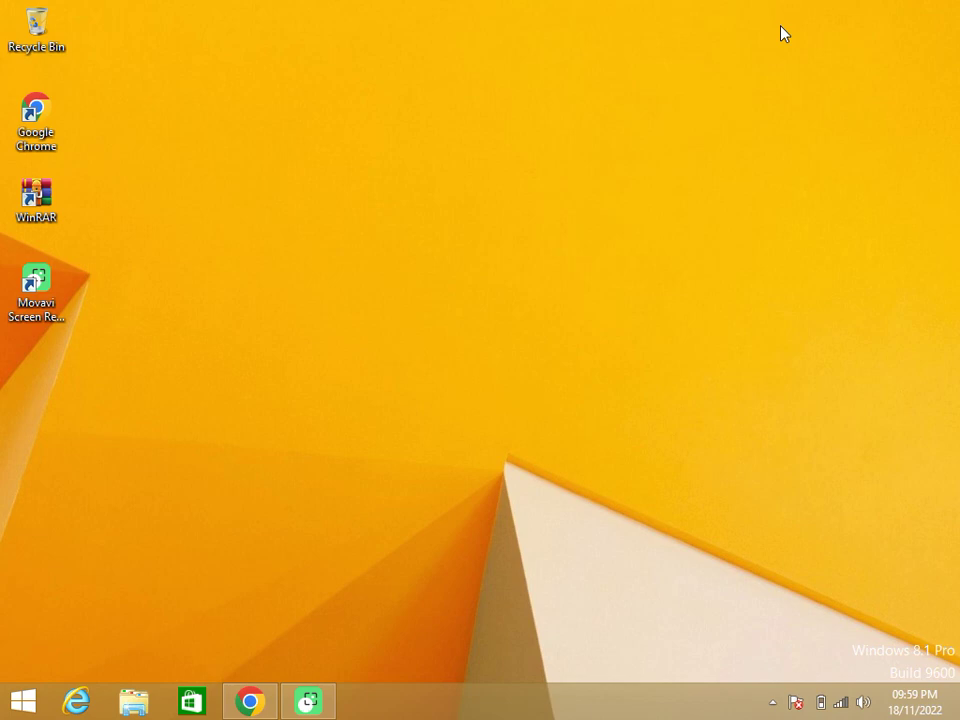
Step: Switch to Google Chrome and run the Google search for "aspire 5750z drivers windows 8" again
click(250, 703)
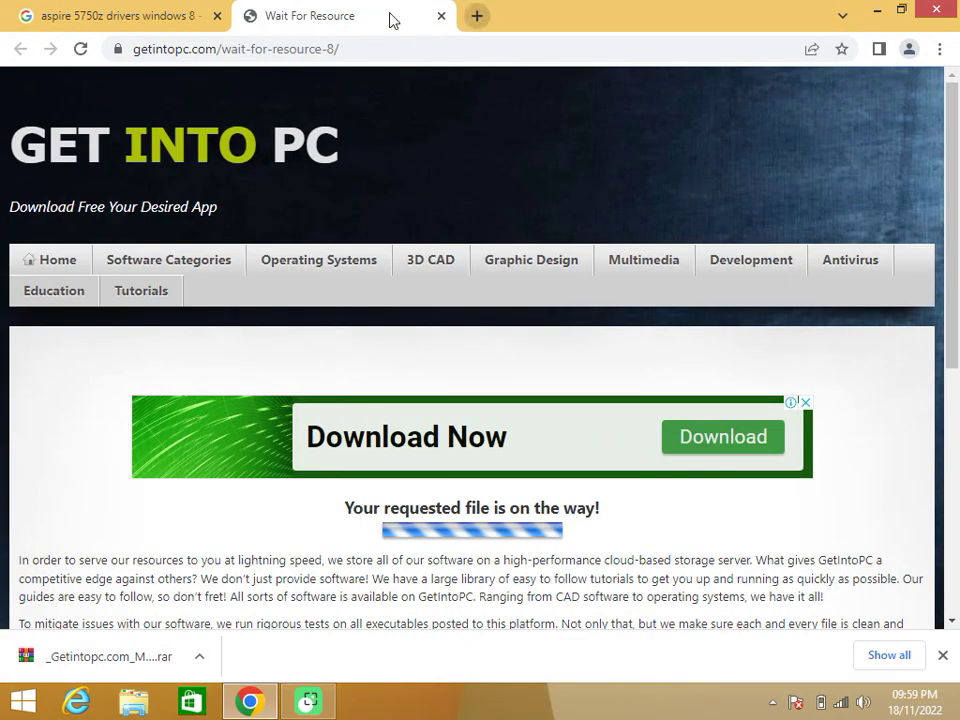
click(477, 16)
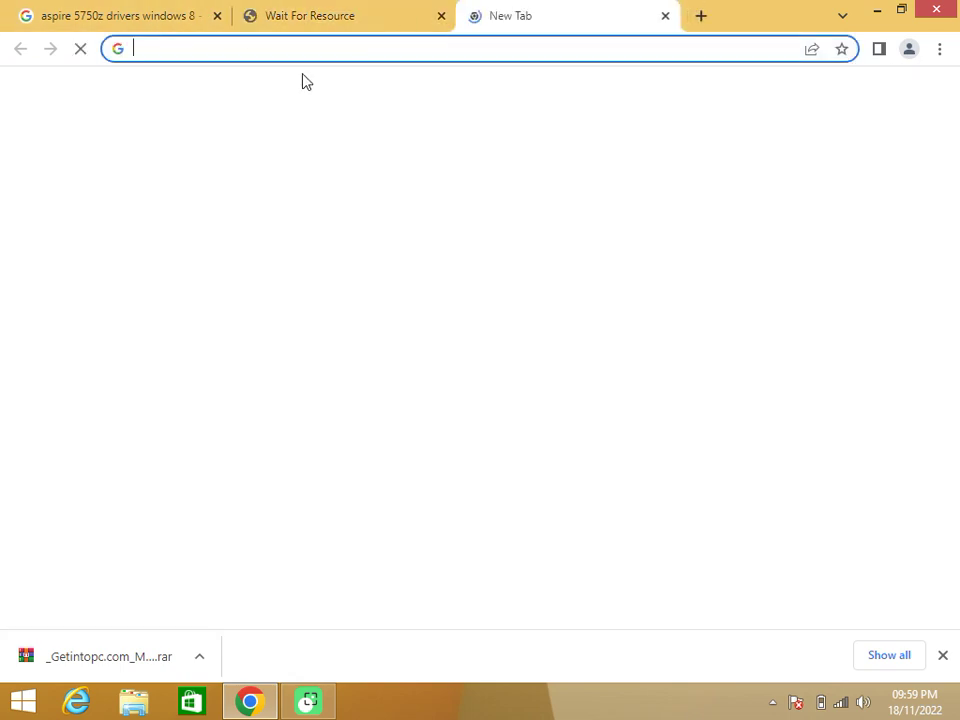
click(169, 8)
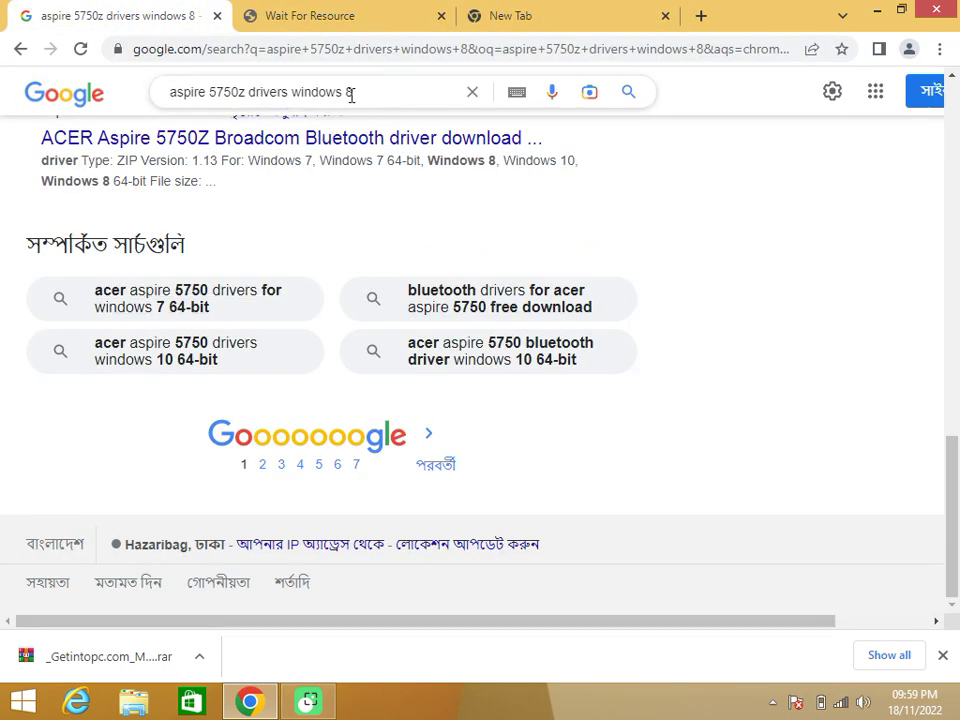
drag(172, 93, 206, 94)
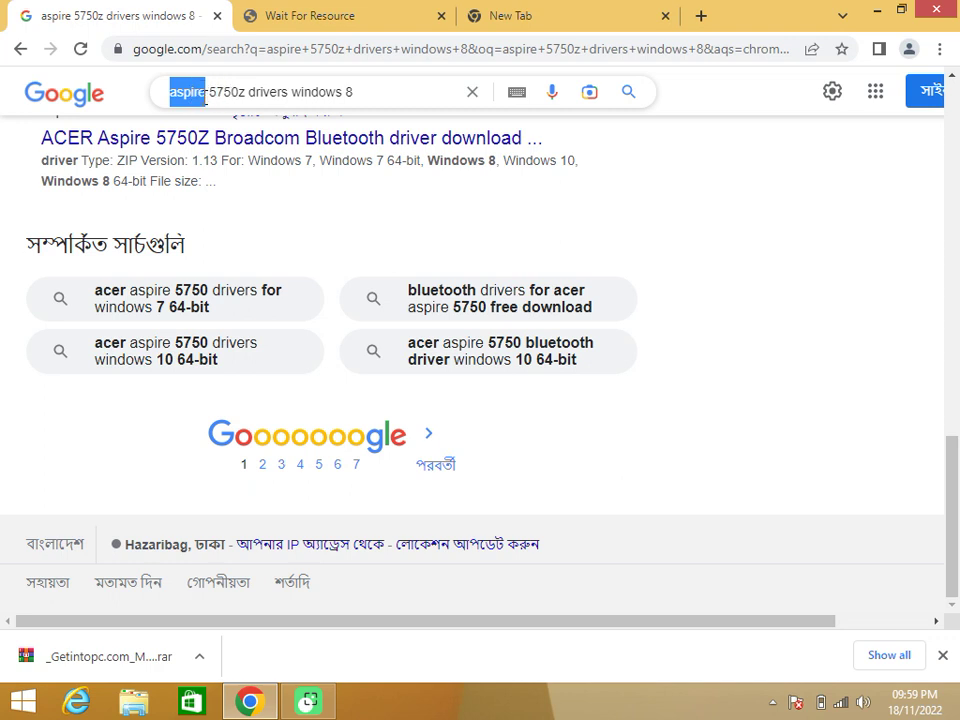
drag(206, 94, 943, 381)
drag(953, 453, 953, 80)
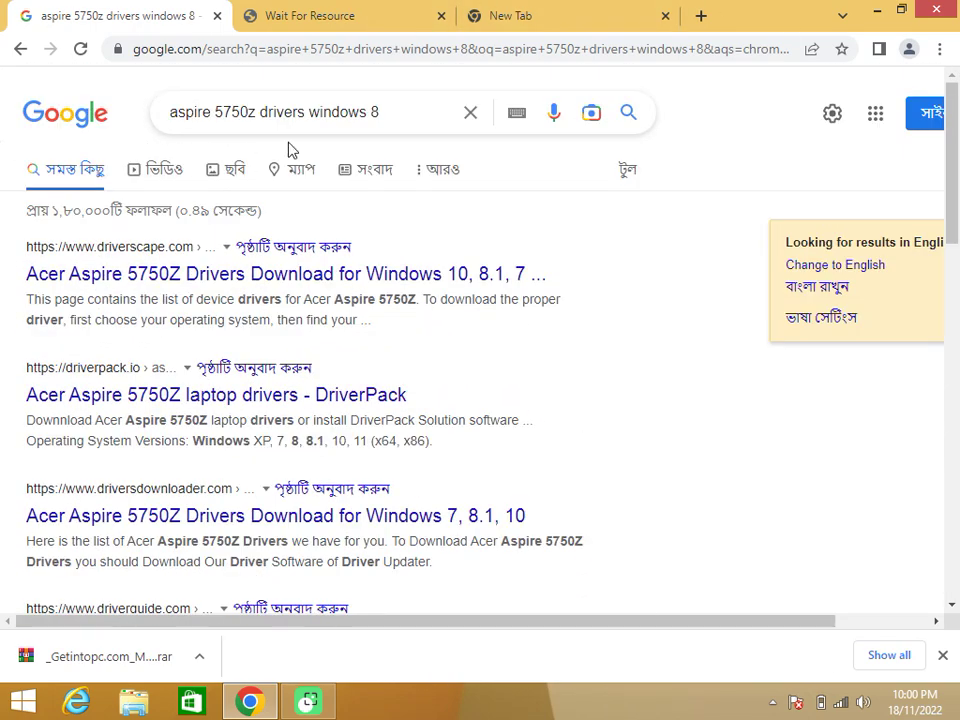
click(422, 121)
key(Return)
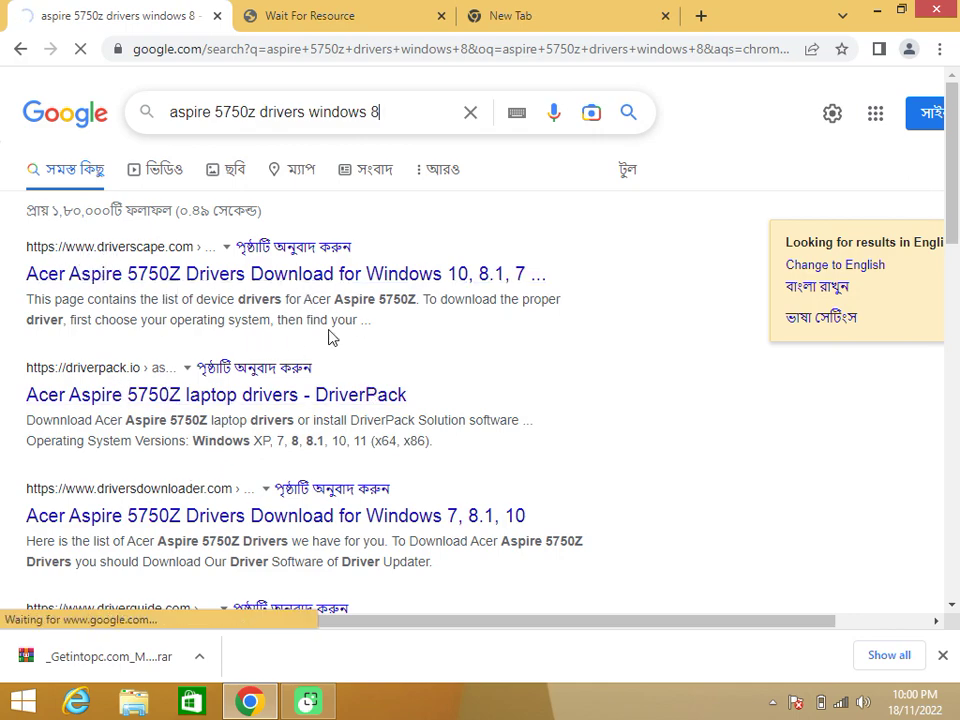
Step: Open the DriverPack result for the Acer Aspire 5750Z and download the automatic driver installer for Windows 8.1 x64
scroll(223, 311, down, 5)
scroll(223, 311, up, 5)
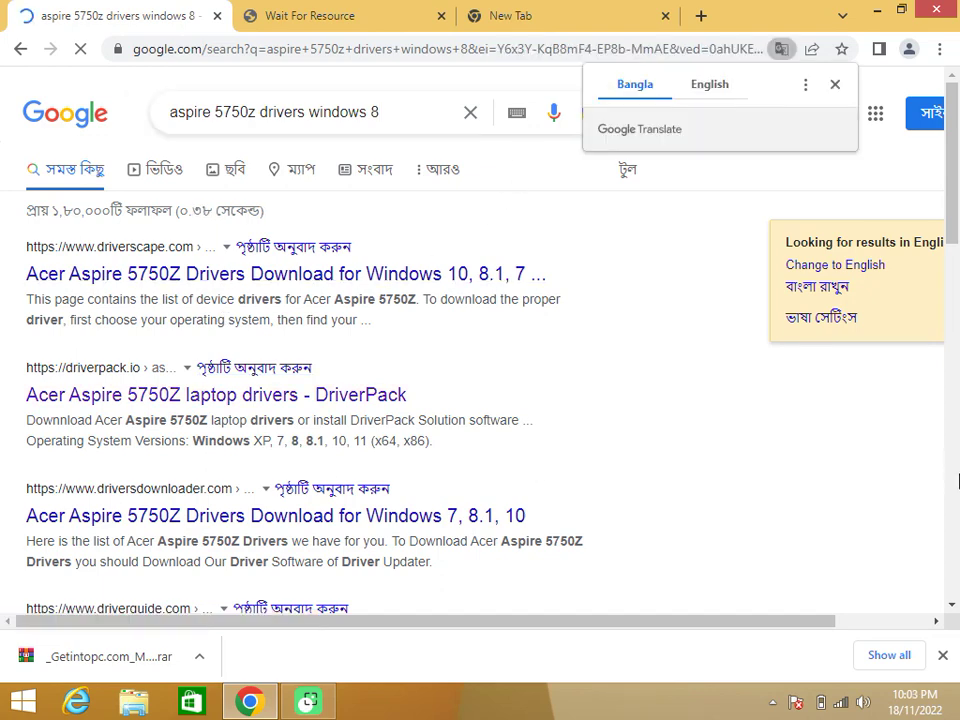
mouse_move(955, 5)
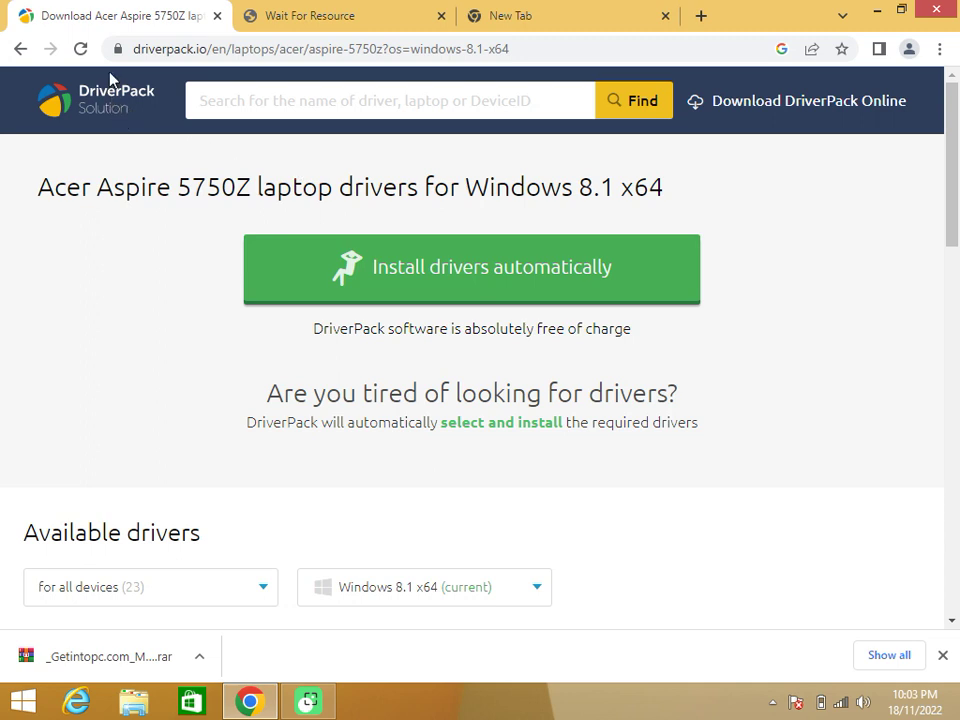
click(242, 94)
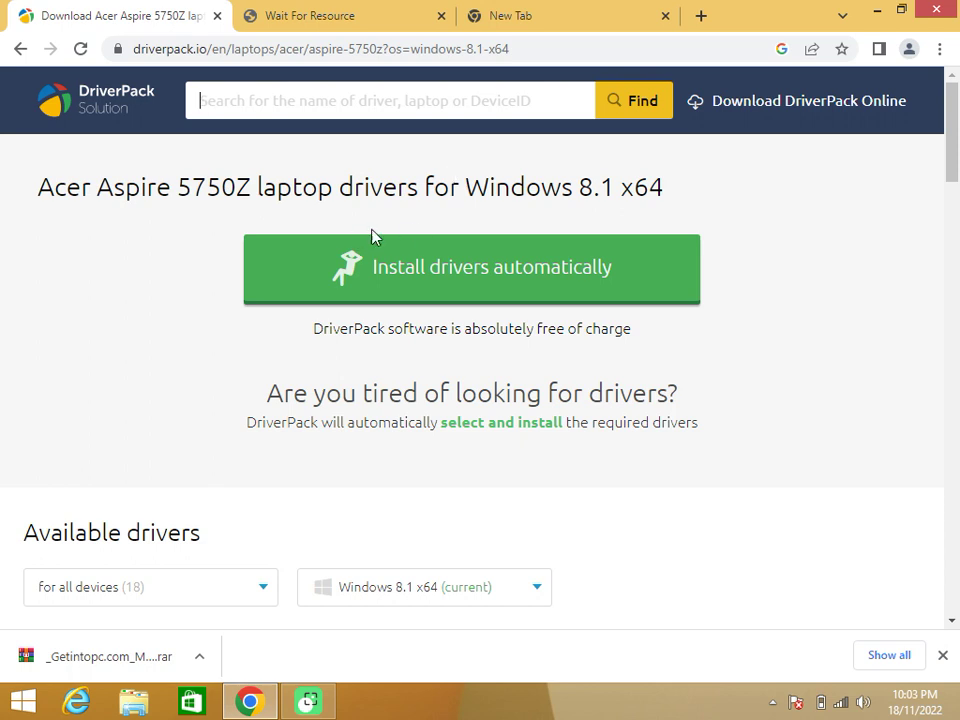
drag(40, 188, 656, 190)
drag(19, 199, 709, 214)
click(699, 229)
click(450, 283)
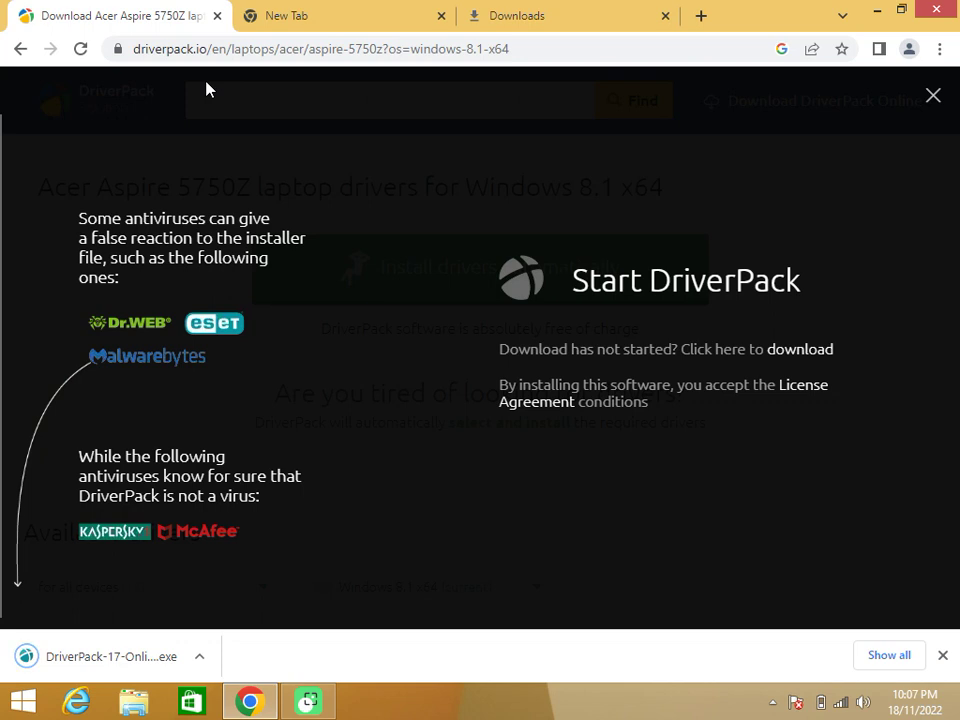
Step: Show the downloaded DriverPack-17-Online installer in its folder
click(425, 10)
click(193, 8)
click(199, 656)
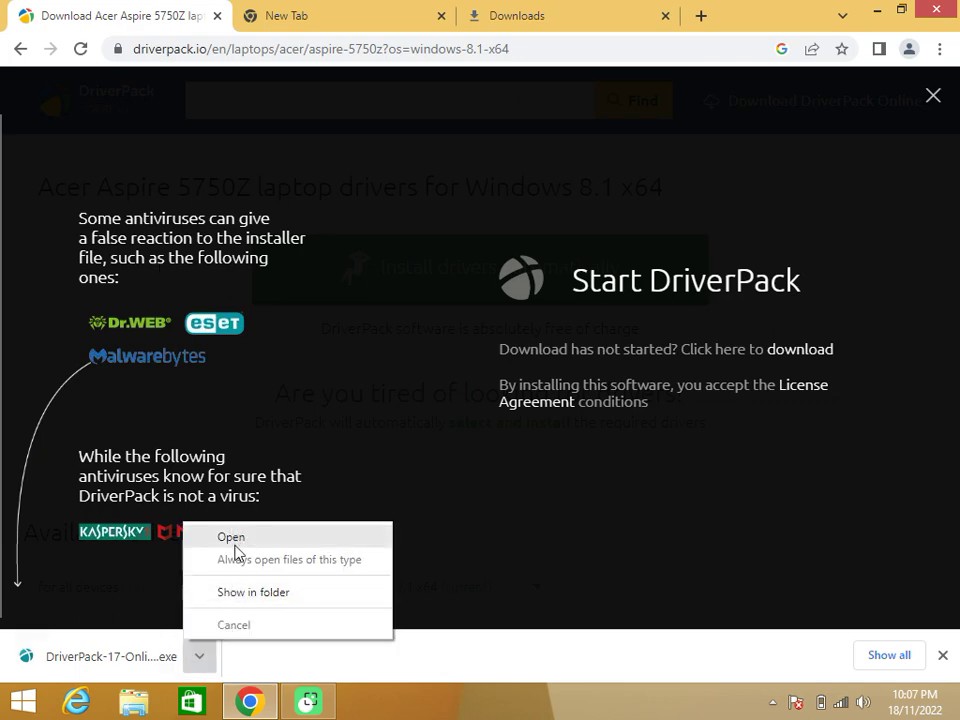
click(229, 593)
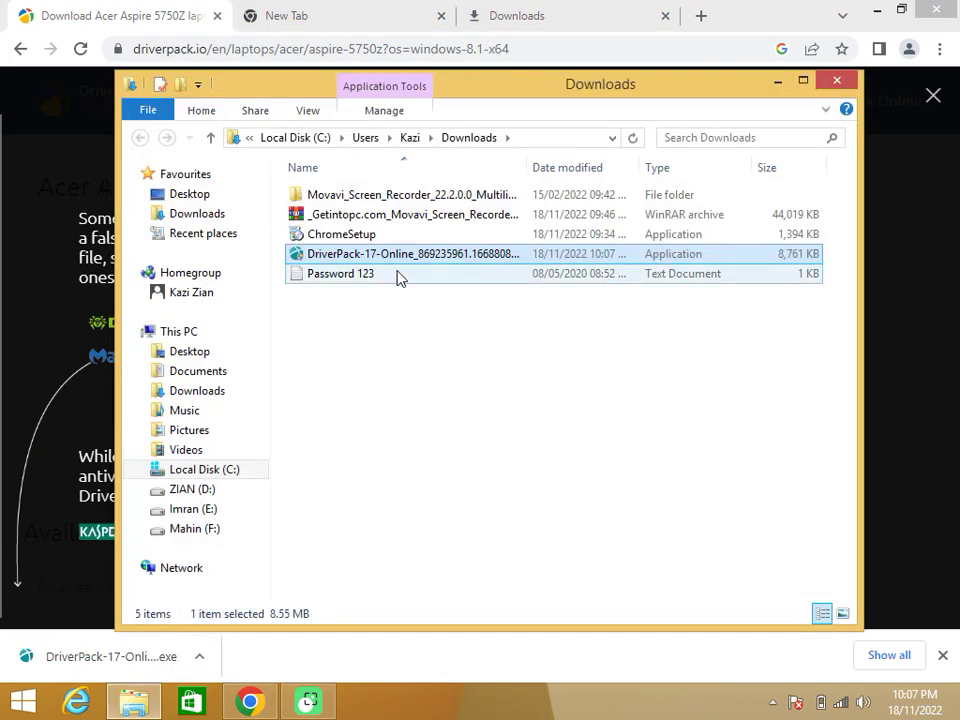
Step: Run the DriverPack-17-Online installer as administrator and minimise the browser window
double_click(396, 254)
right_click(396, 254)
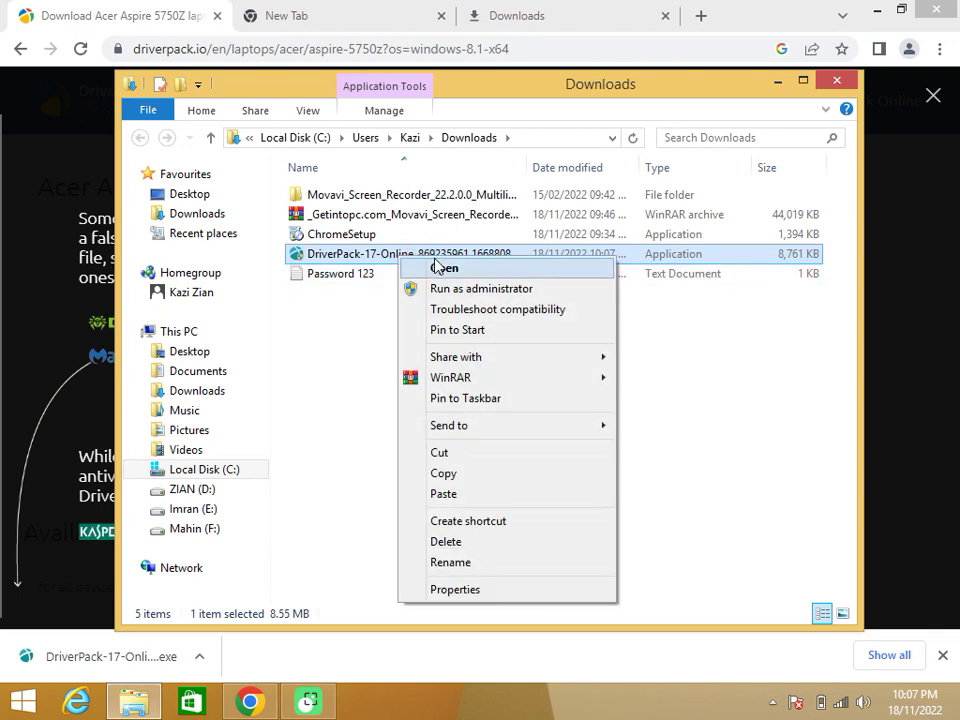
click(430, 299)
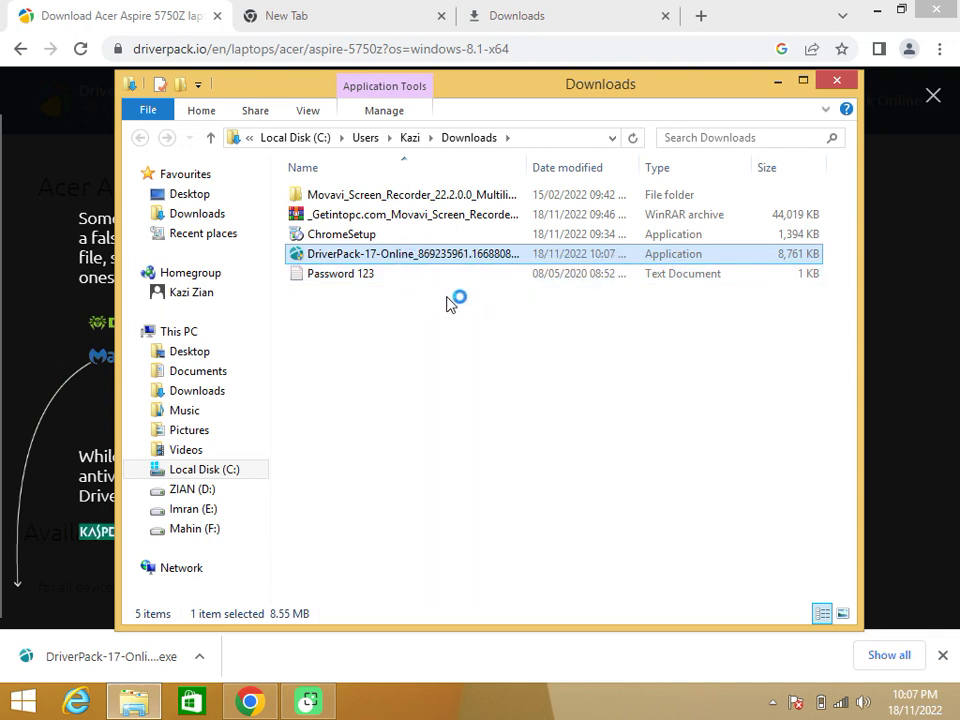
click(855, 10)
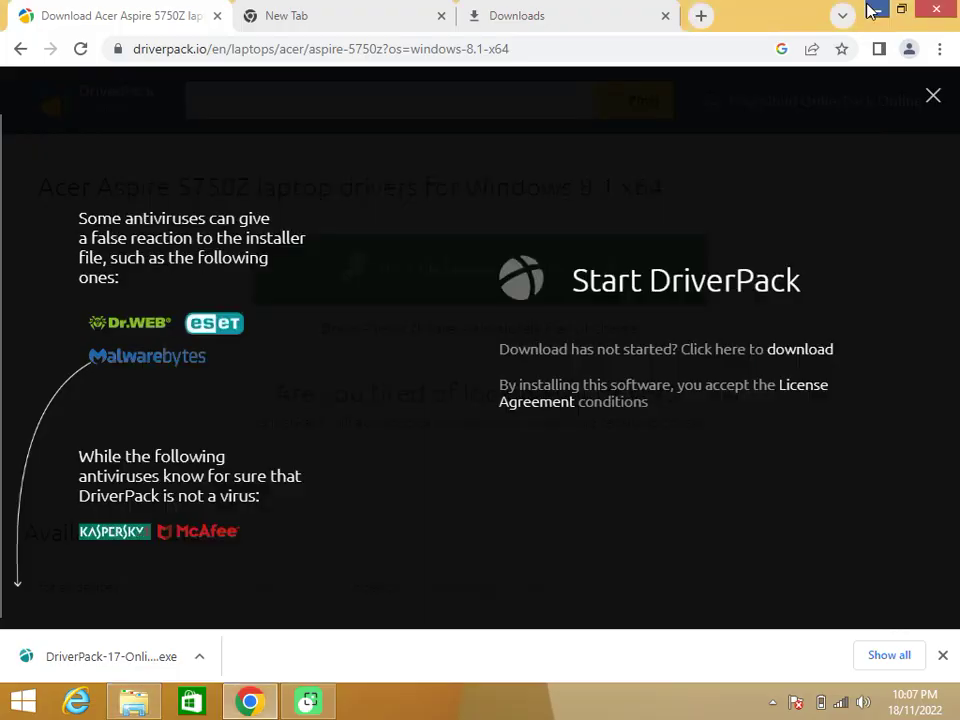
click(876, 11)
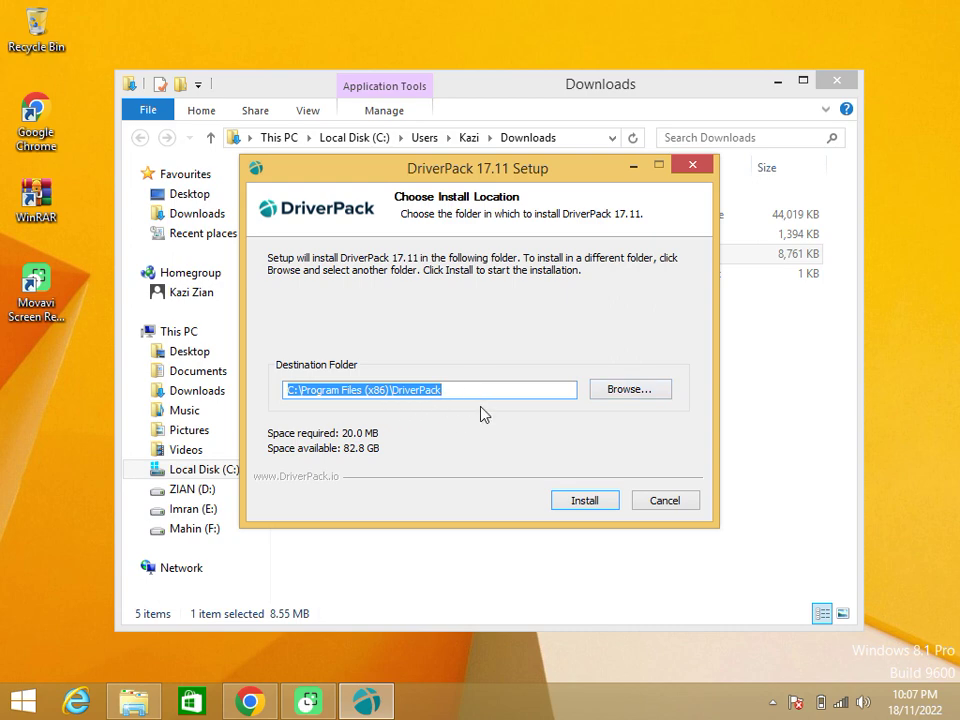
Step: Install DriverPack 17.11 in the default destination folder and start the assistant's suggested driver installation
click(584, 506)
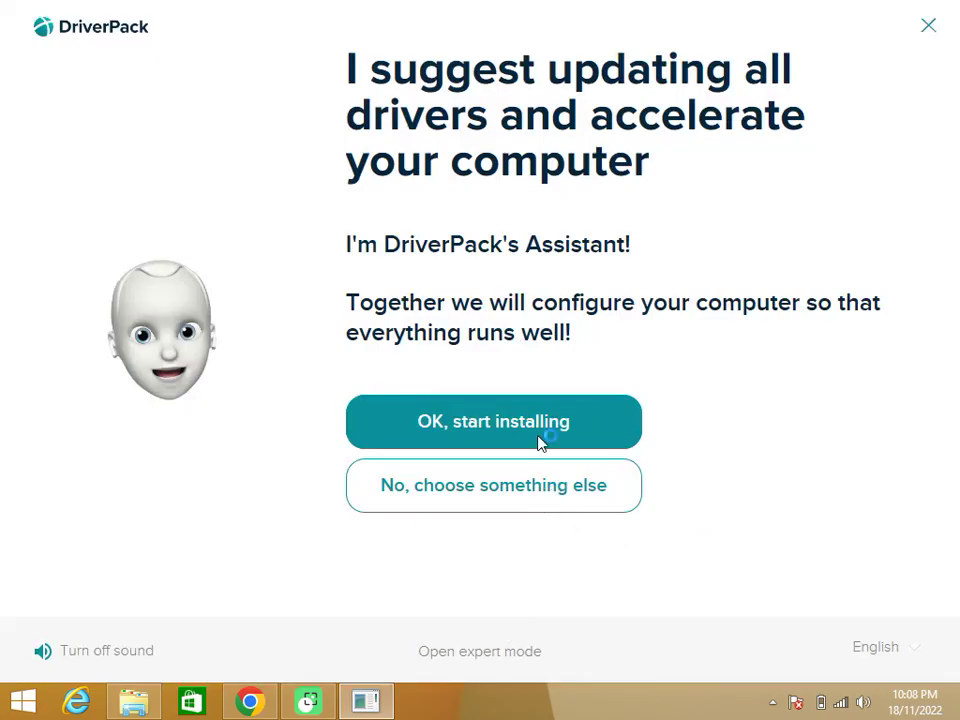
click(478, 446)
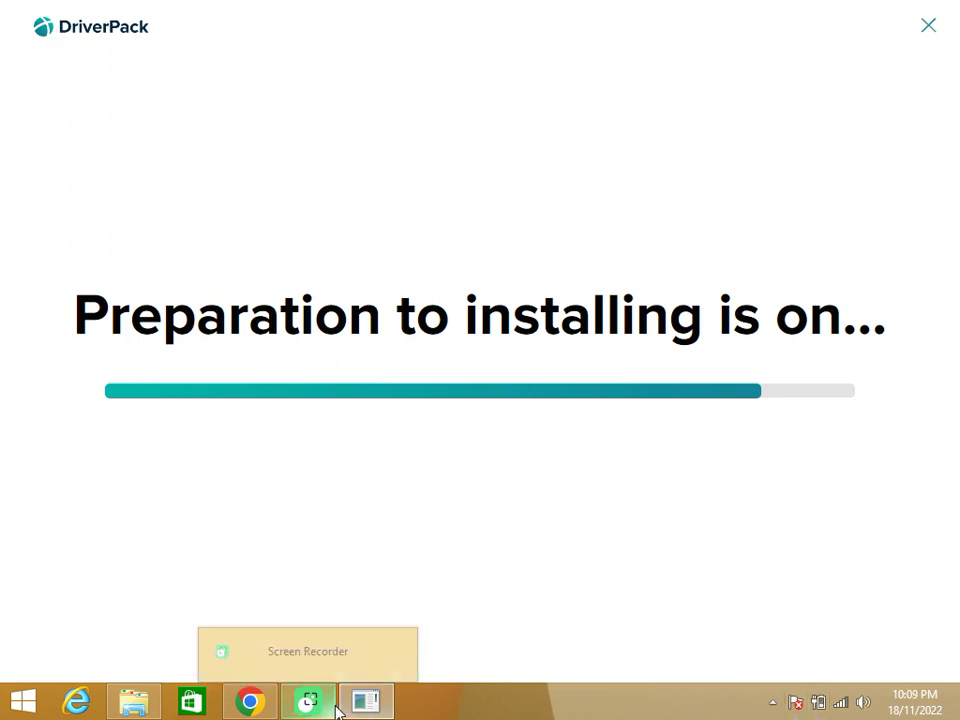
mouse_move(355, 705)
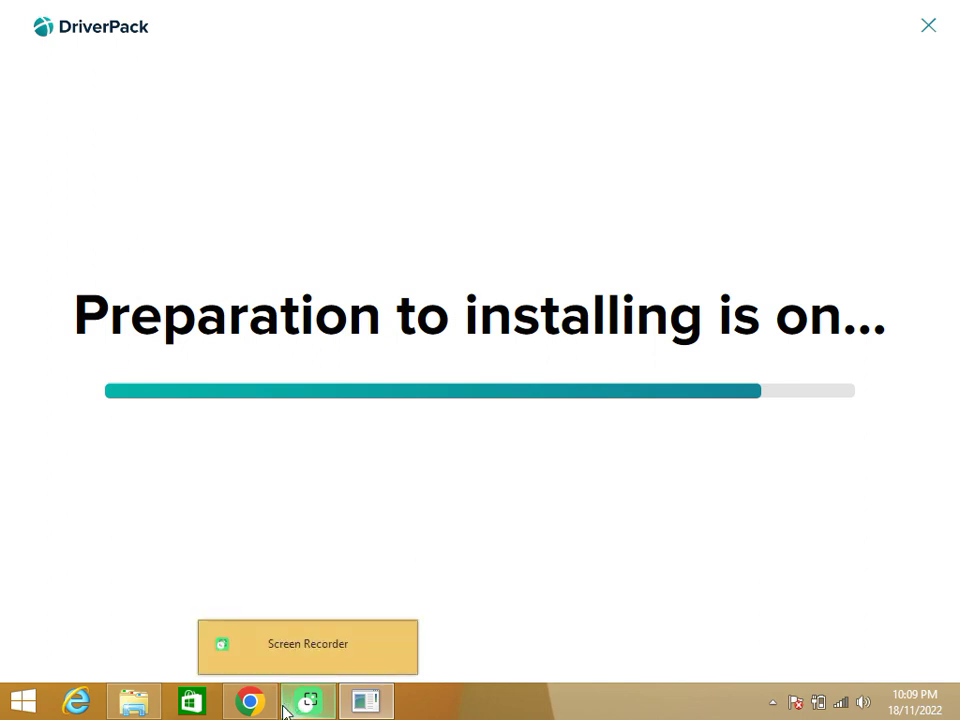
mouse_move(258, 707)
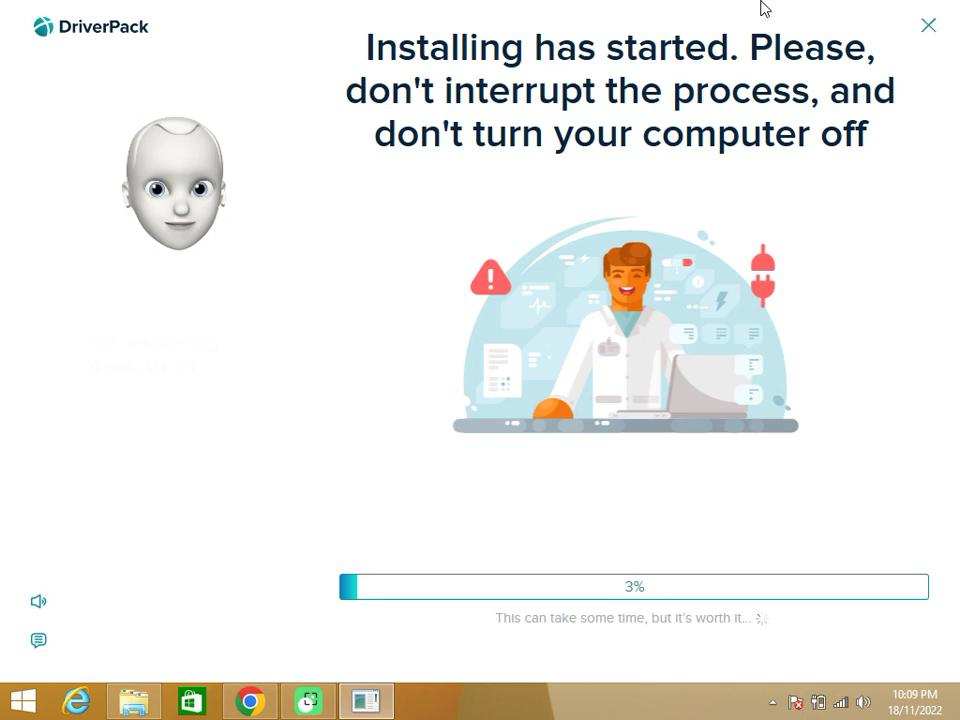
mouse_move(958, 6)
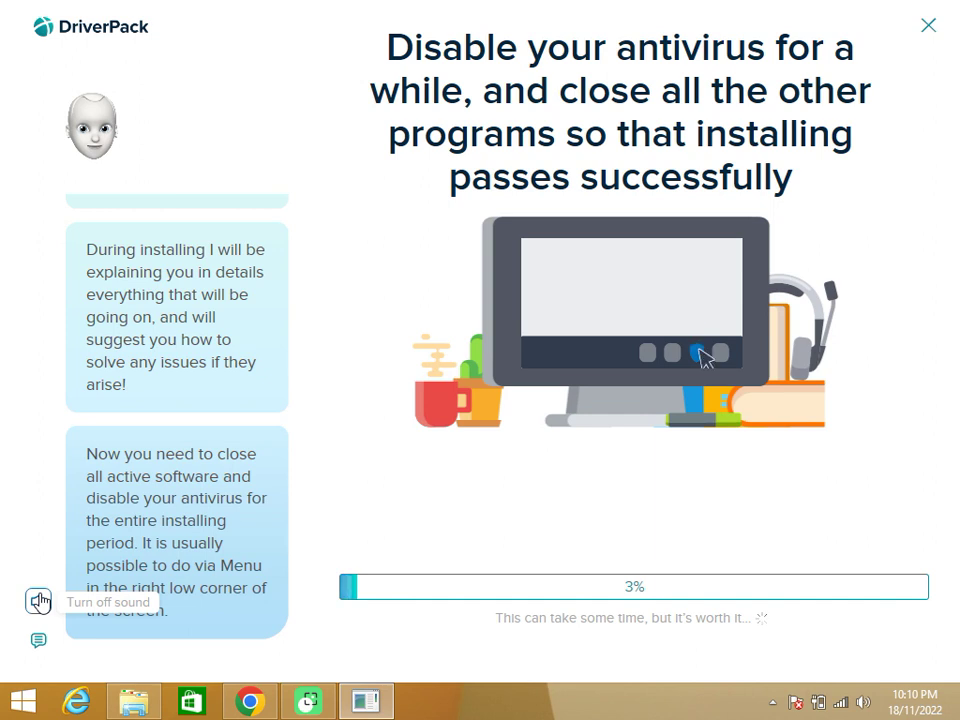
Step: Turn off the DriverPack assistant's sound and check the hidden notification icons for an antivirus
click(39, 600)
click(772, 702)
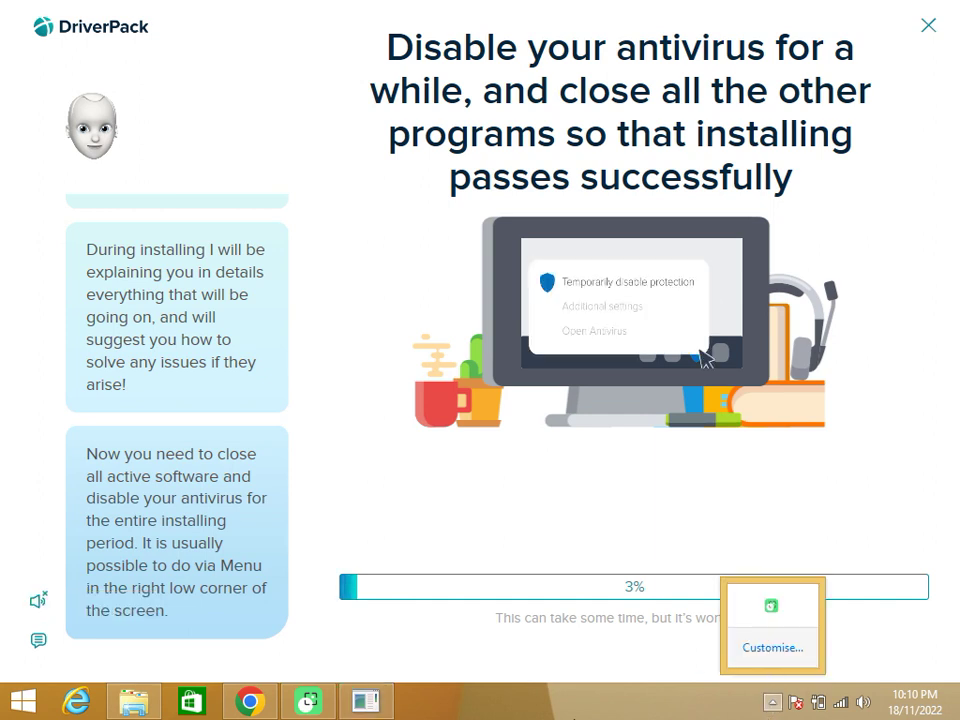
click(575, 717)
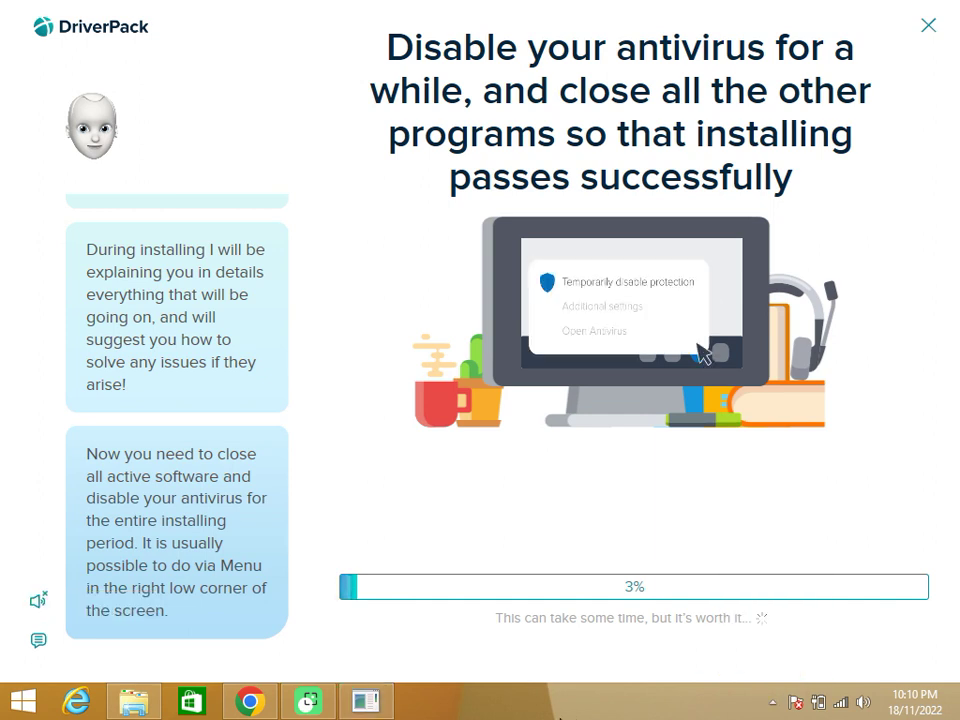
Step: Open PC settings and check for Windows updates under Update and recovery
click(8, 700)
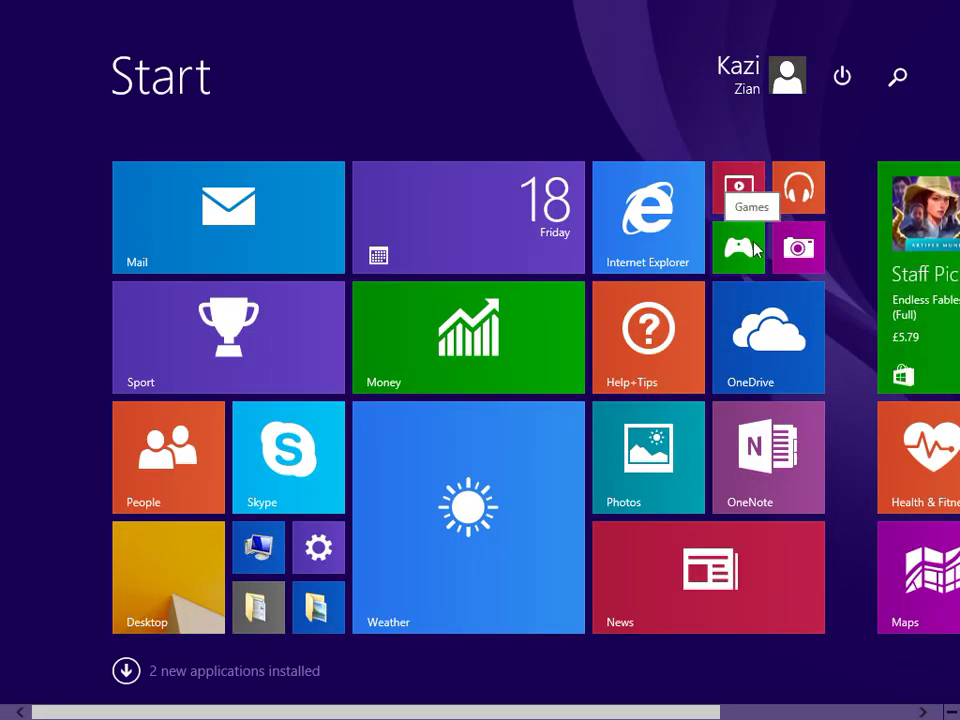
click(321, 530)
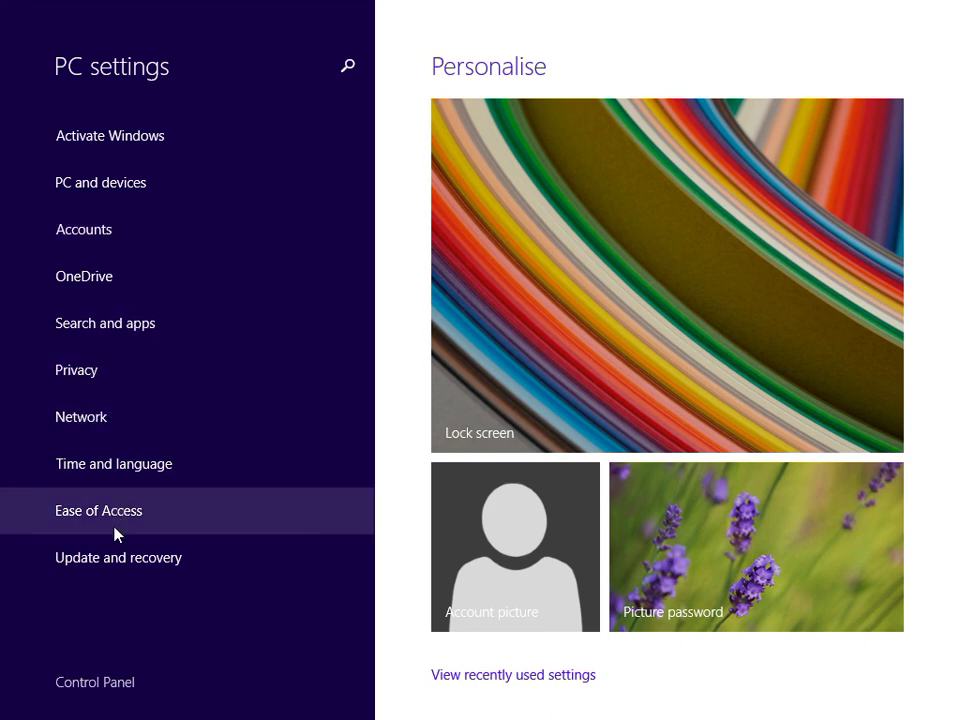
click(211, 581)
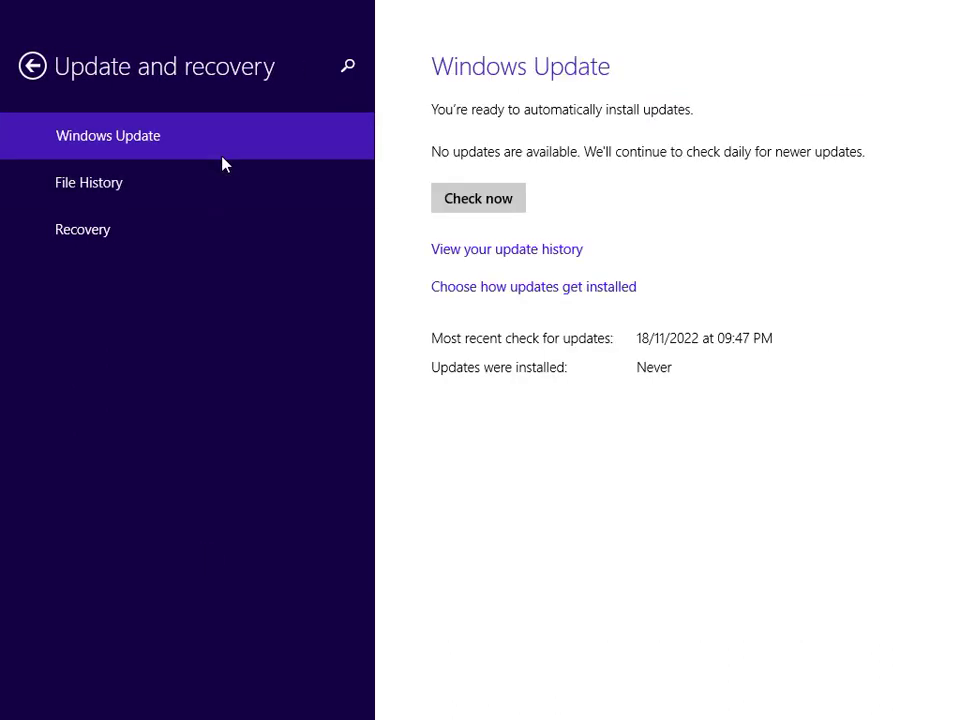
click(464, 207)
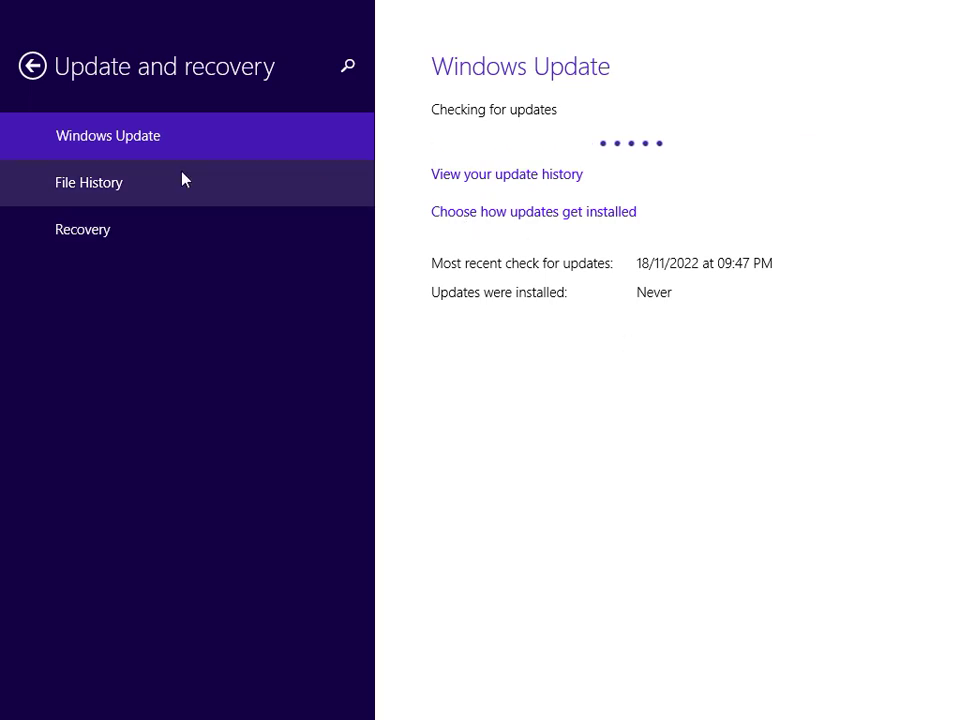
click(35, 66)
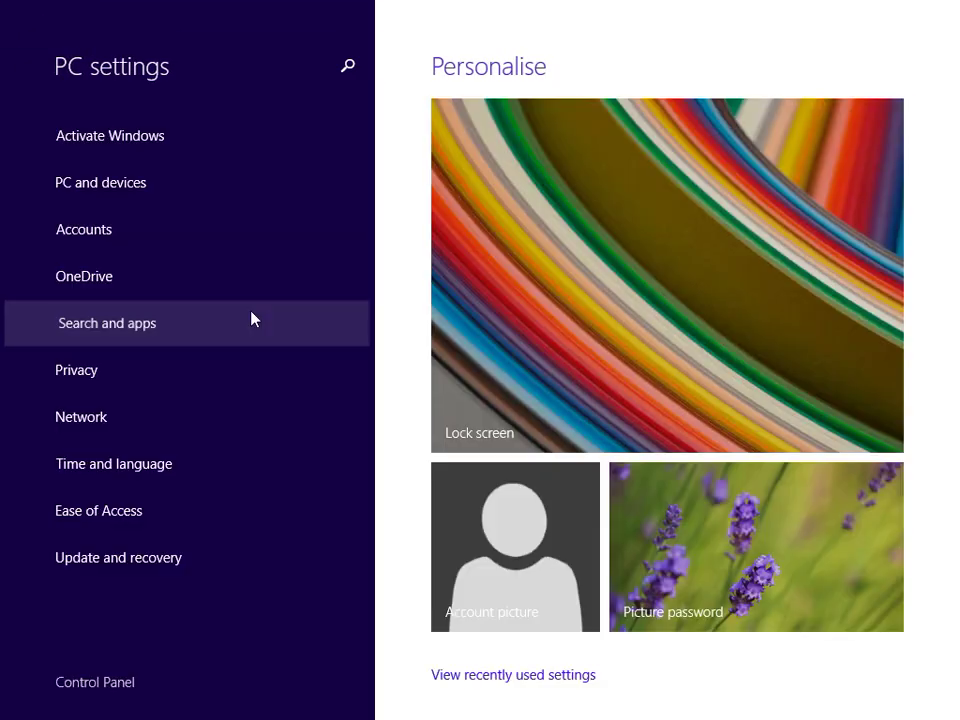
Step: Search the PC settings for "anti" and open Windows Defender
click(251, 319)
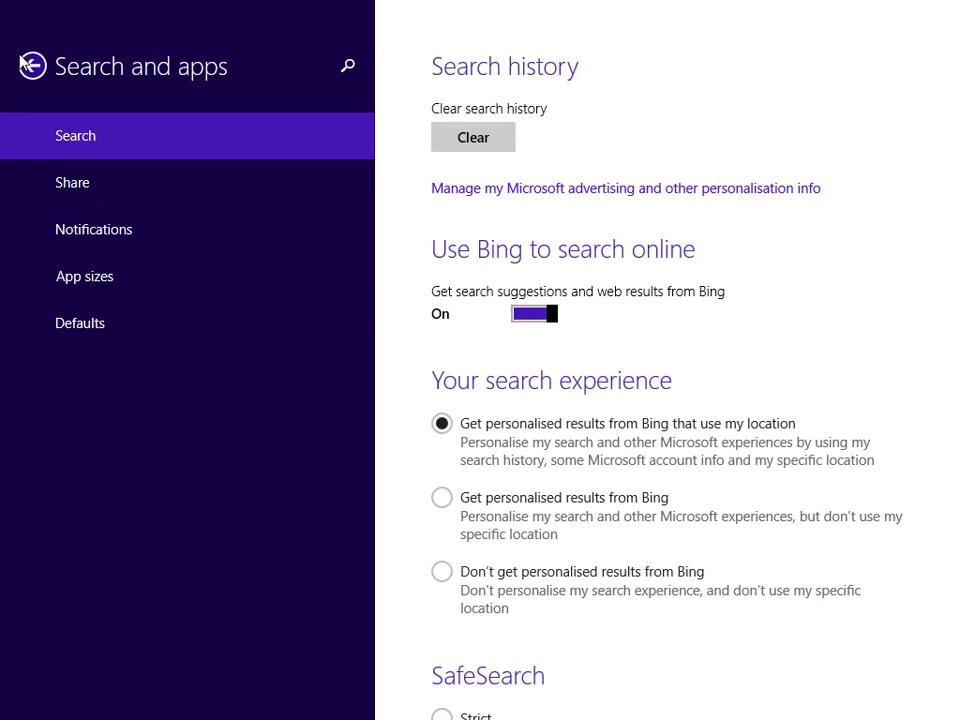
click(41, 70)
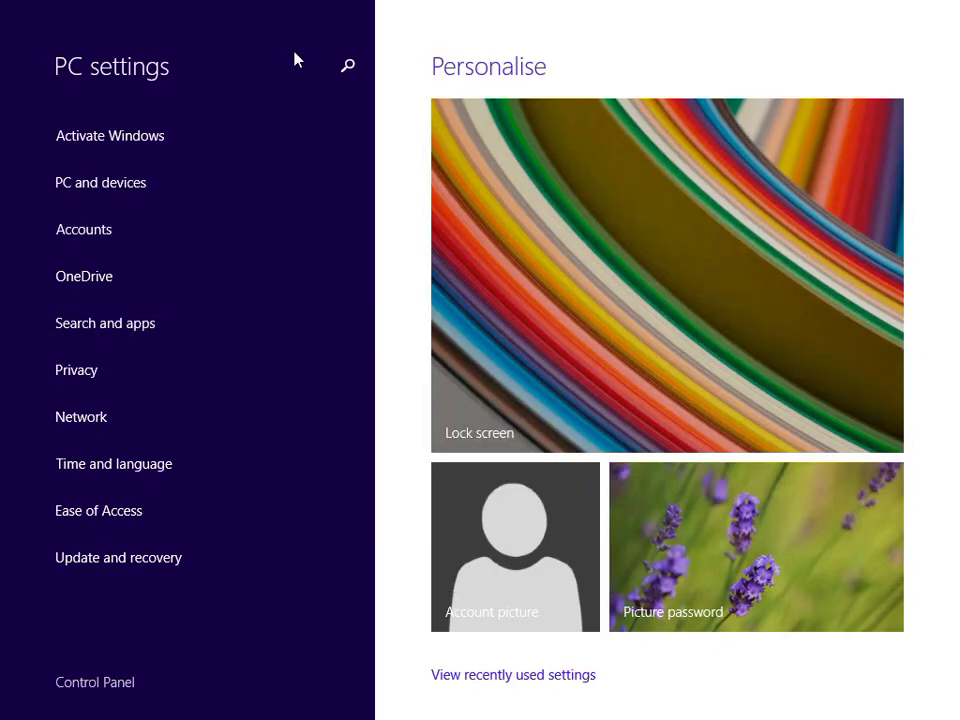
click(346, 72)
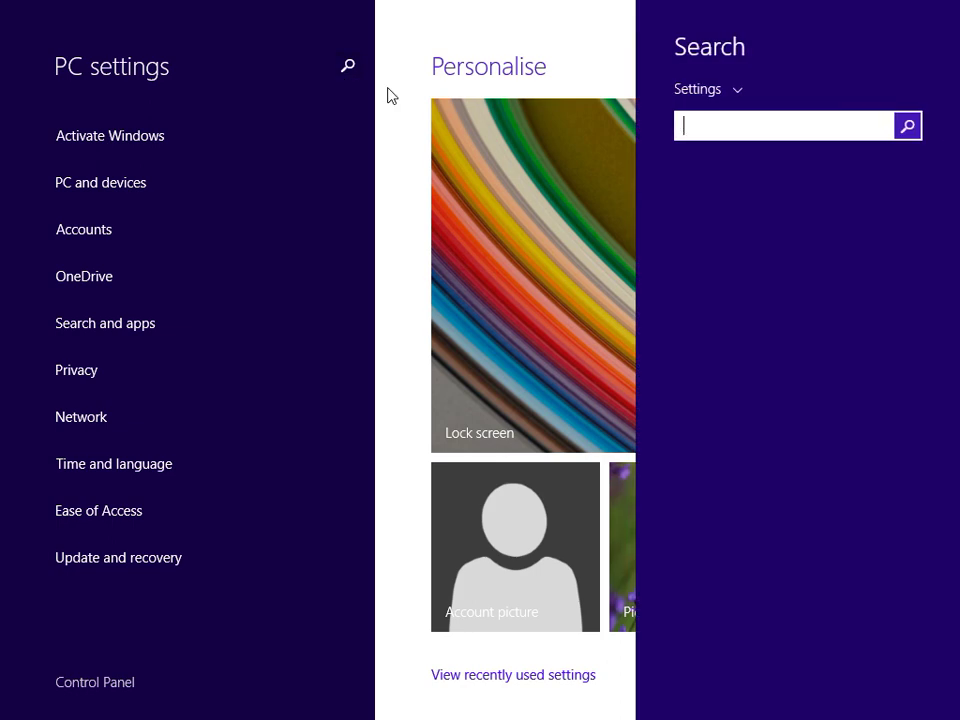
text(ant)
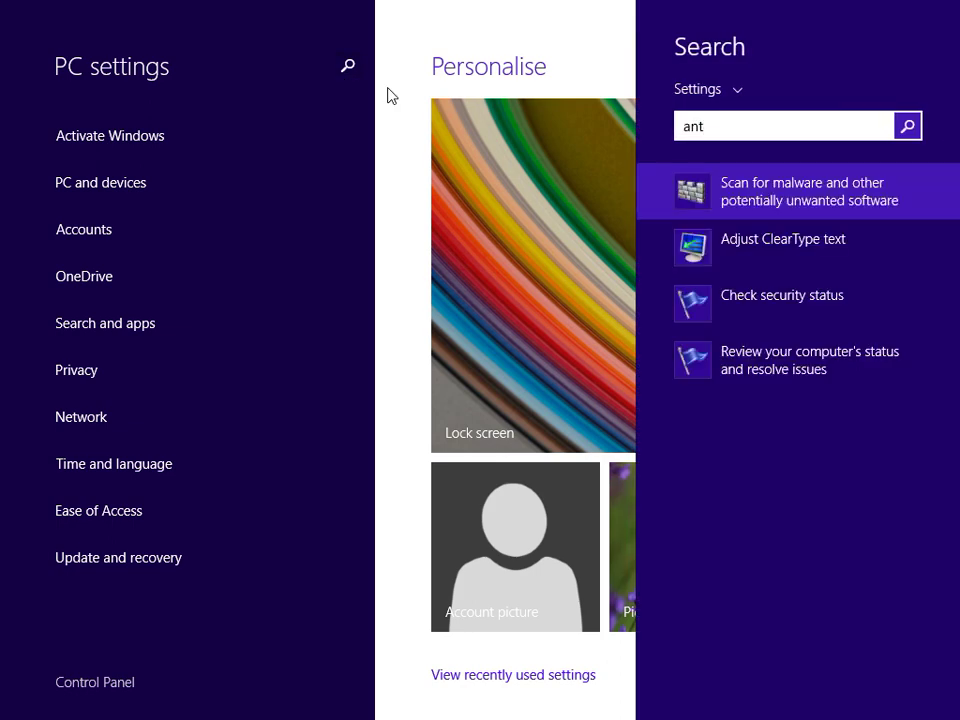
text(i)
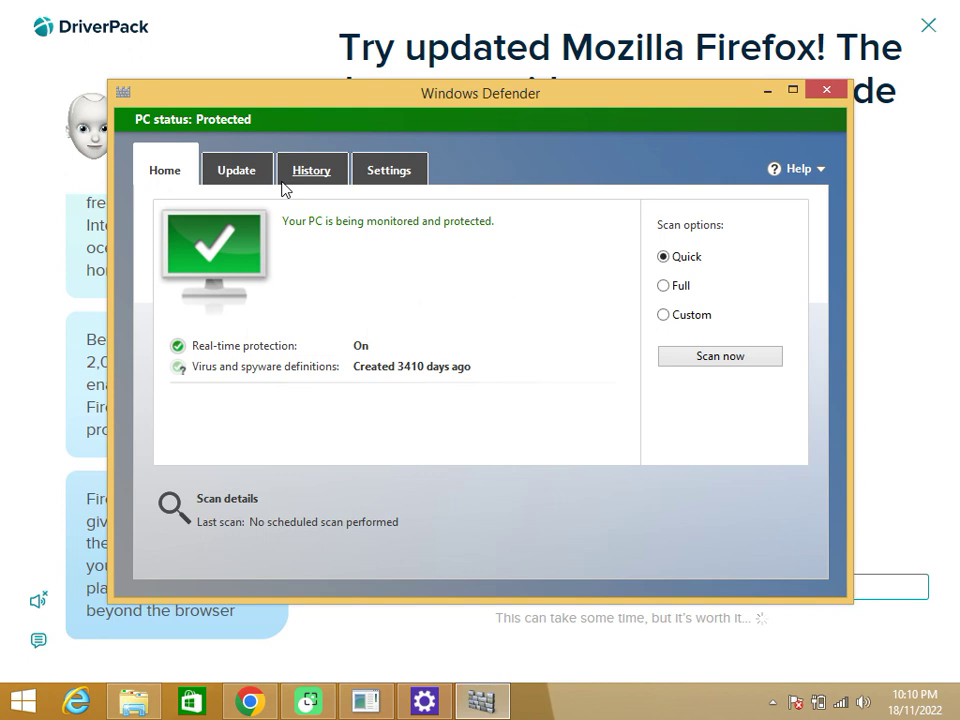
Step: Set Windows Defender's MAPS option to Advanced membership, turn off real-time protection, and dismiss the virus protection notification
click(360, 347)
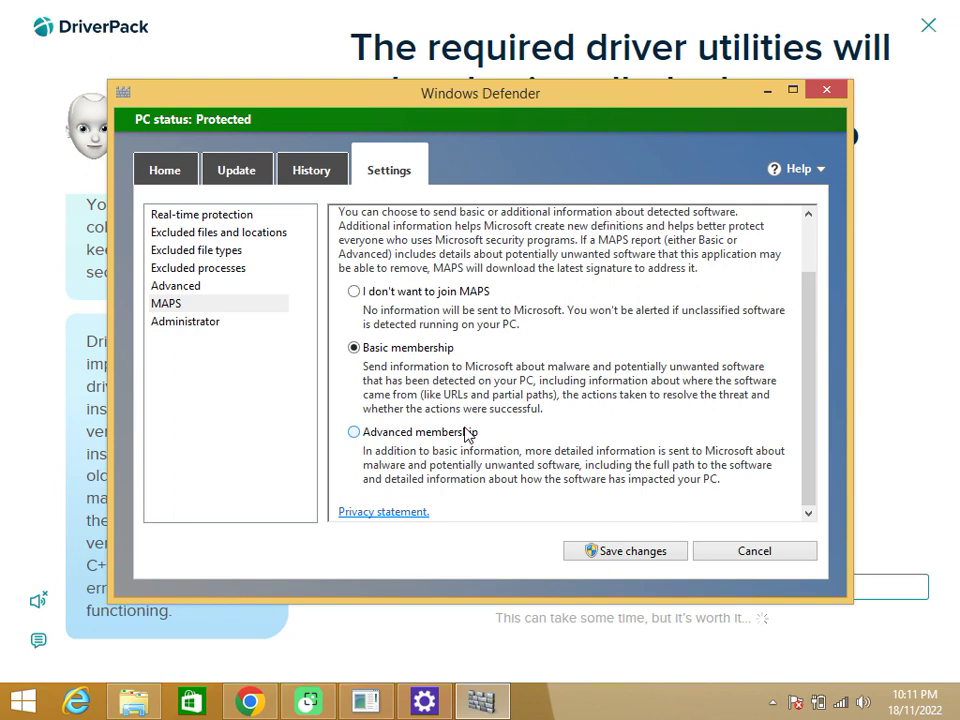
click(467, 432)
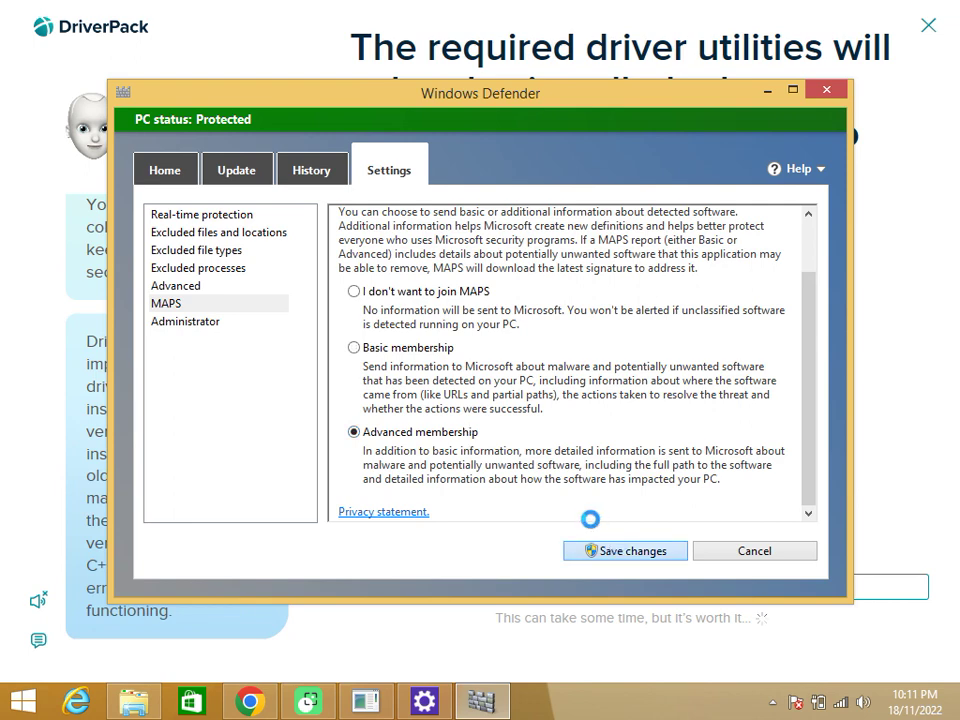
click(201, 215)
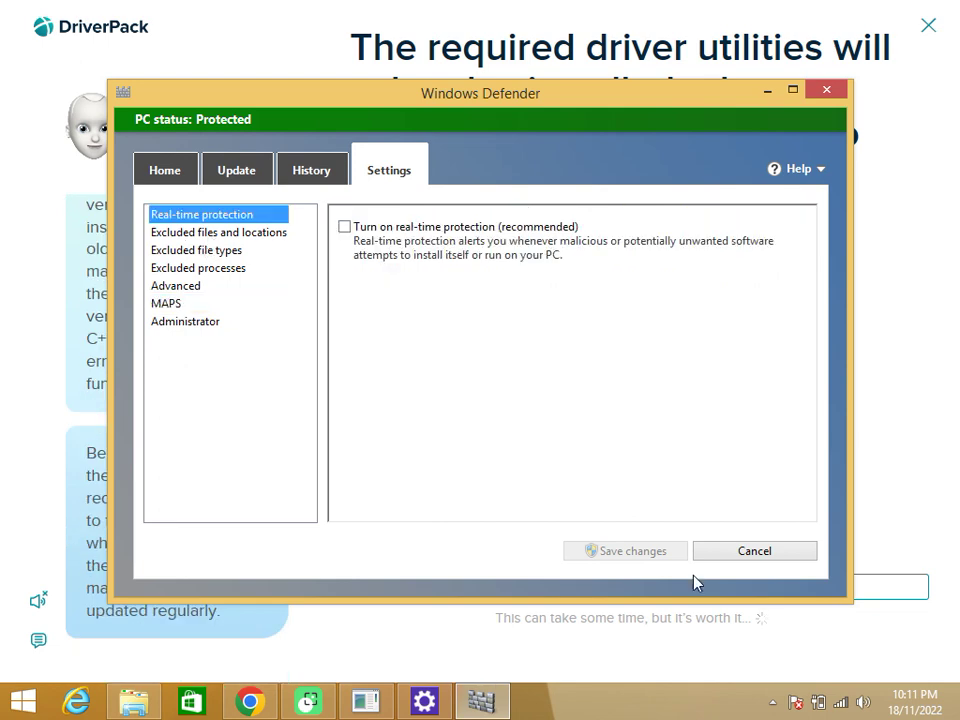
click(870, 45)
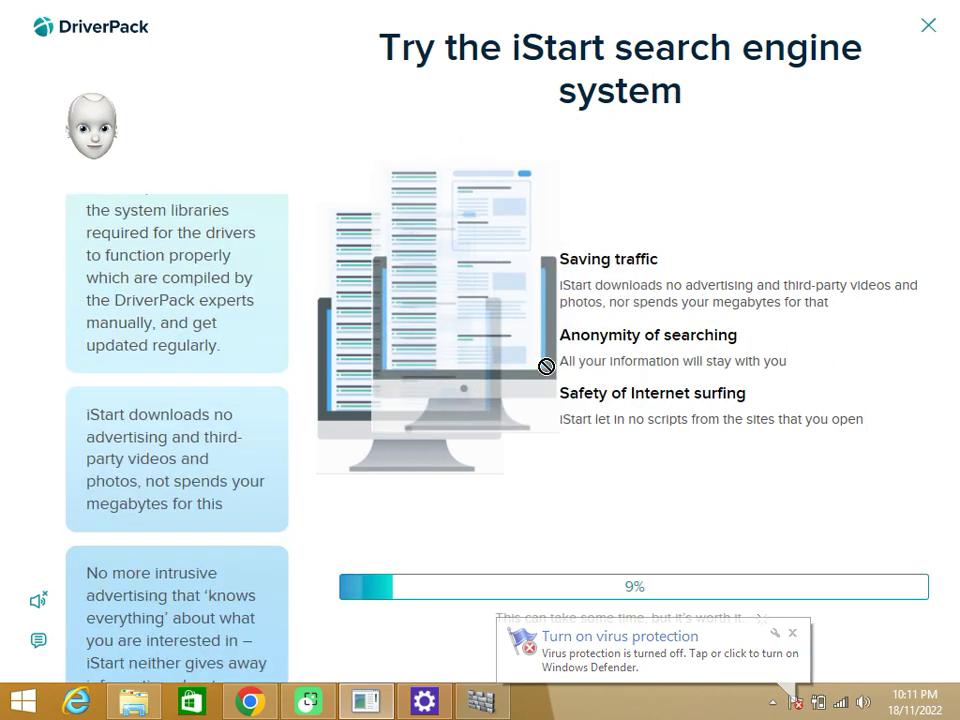
click(792, 634)
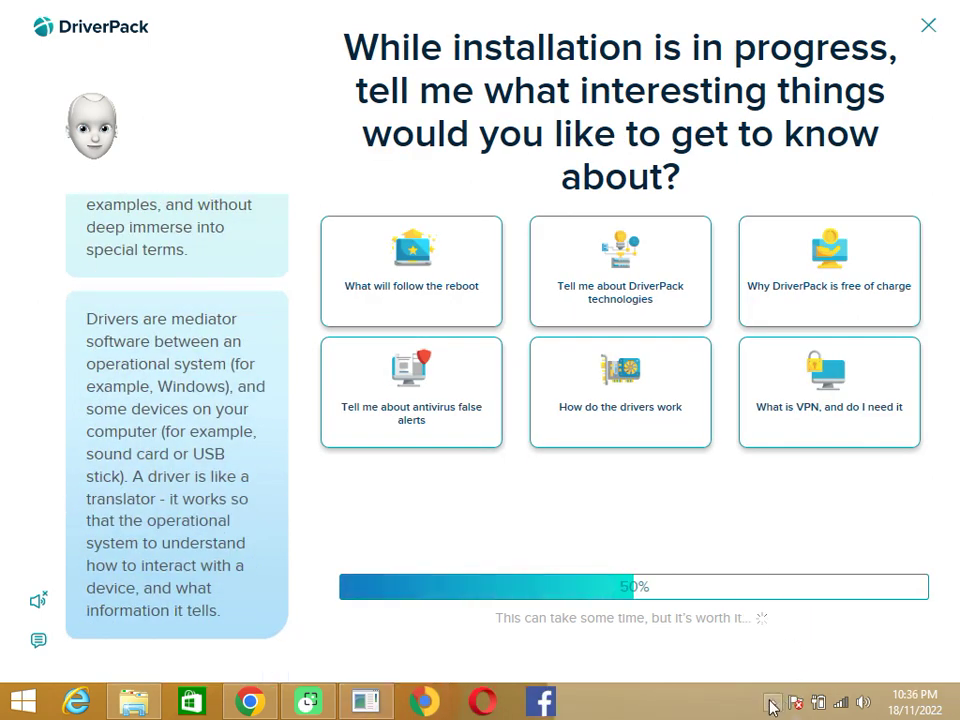
click(770, 700)
right_click(771, 612)
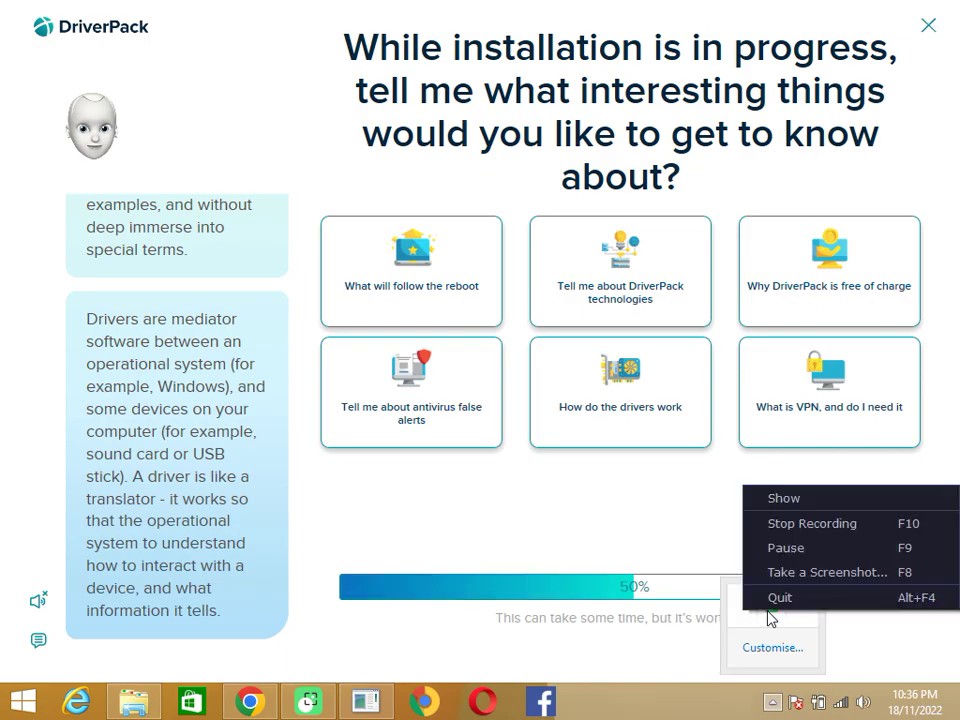
click(786, 551)
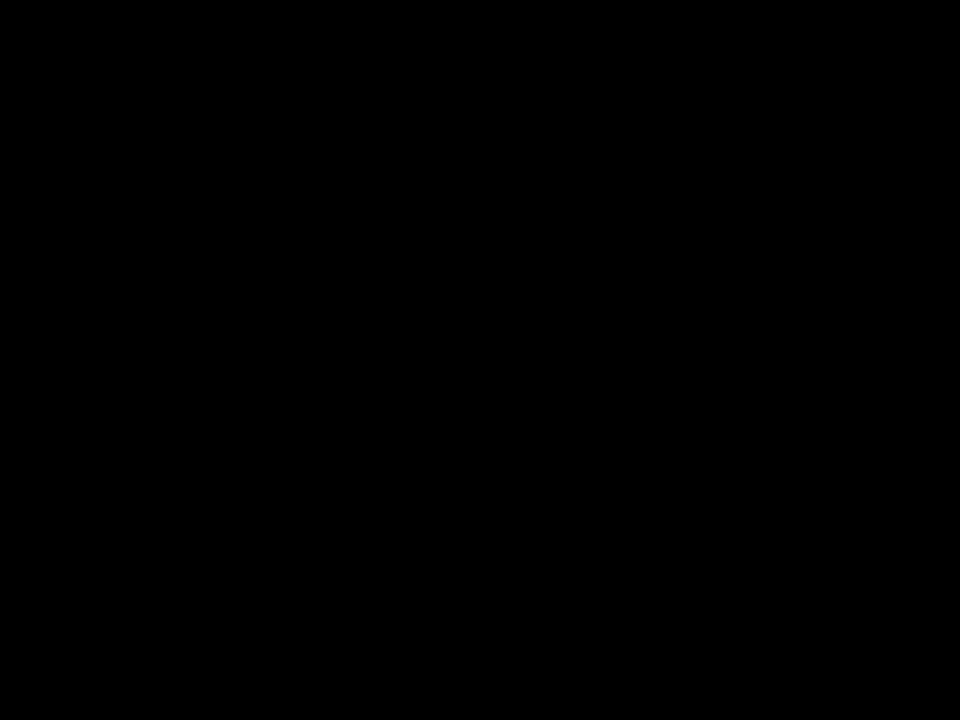